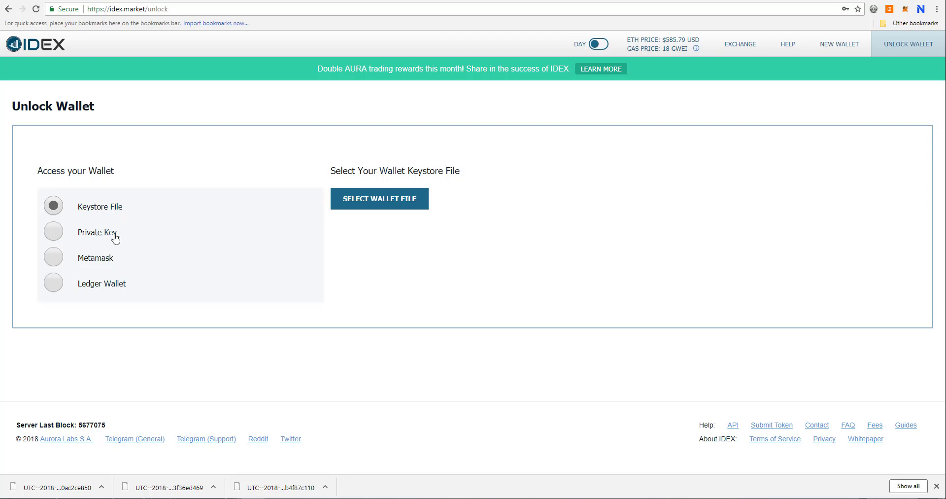
Unlock the wallet with the Private Key method, entering the wallet's private key.
left_click(54, 238)
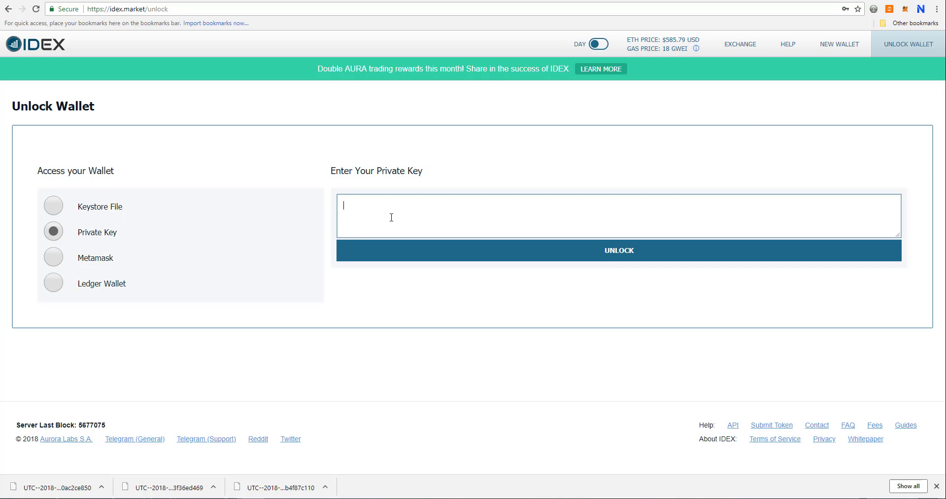
key("ctrl+v")
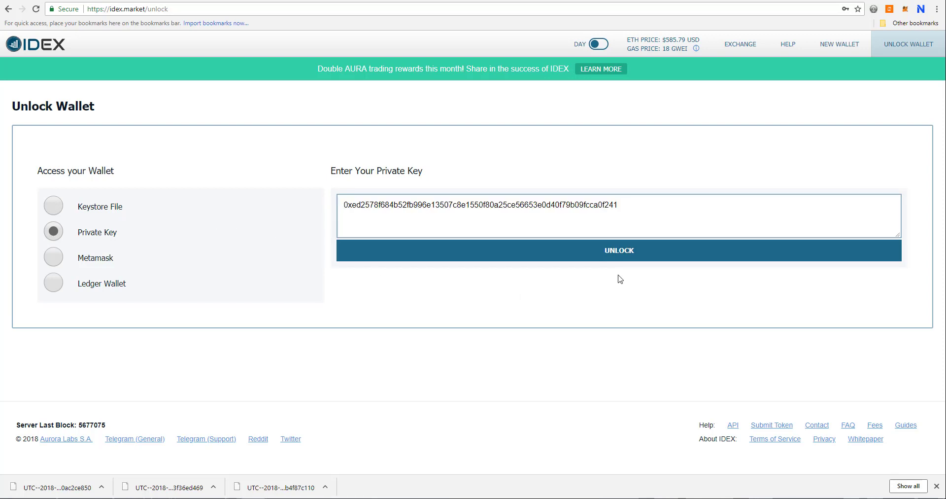
left_click(620, 250)
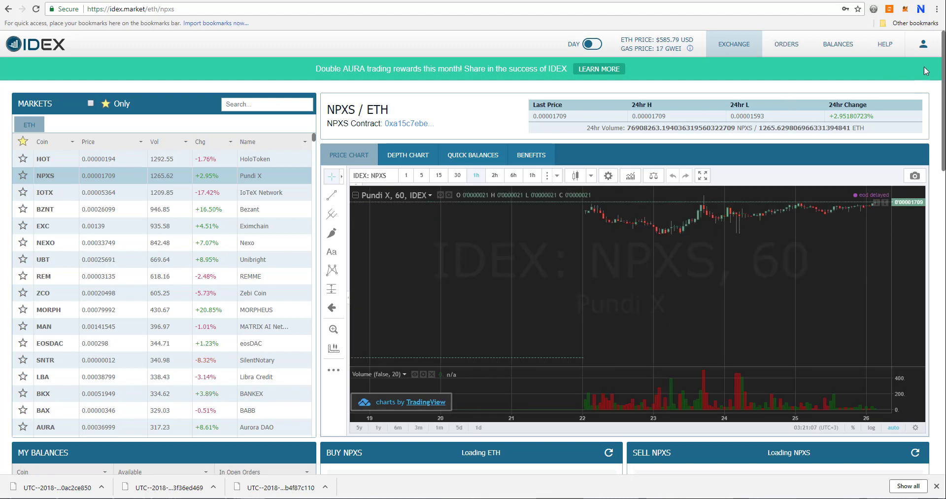
Copy the unlocked wallet's address from the account details and paste it into a new browser tab's address bar to view it in full.
left_click(923, 45)
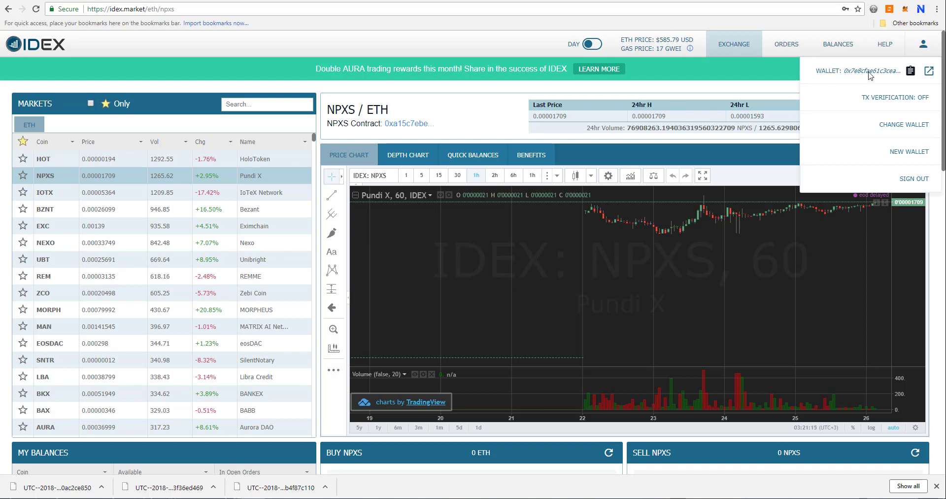
left_click(911, 72)
key("ctrl+t")
key("ctrl+v")
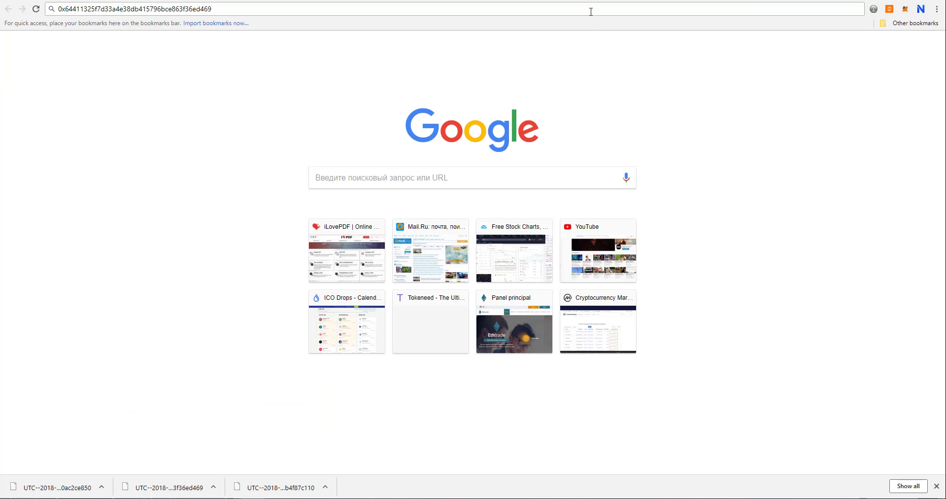
key("ctrl+v")
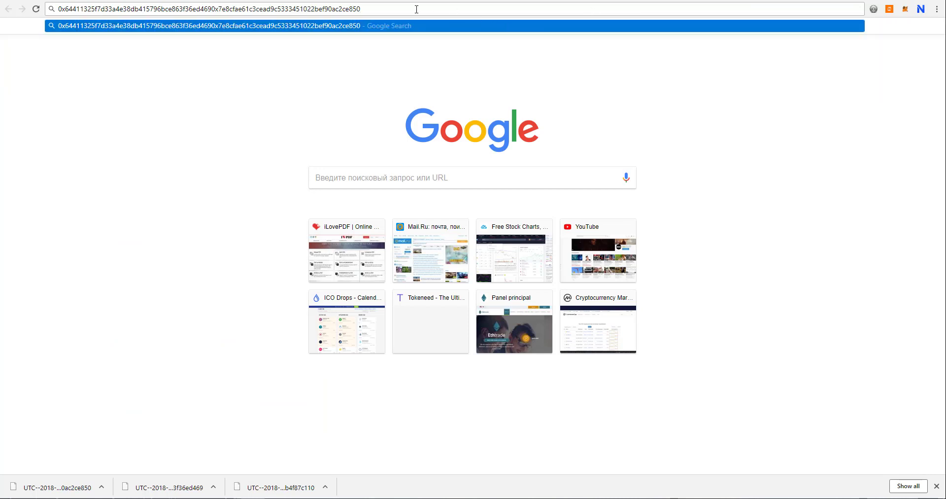
left_click_drag(418, 9, 56, 9)
key("ctrl+v")
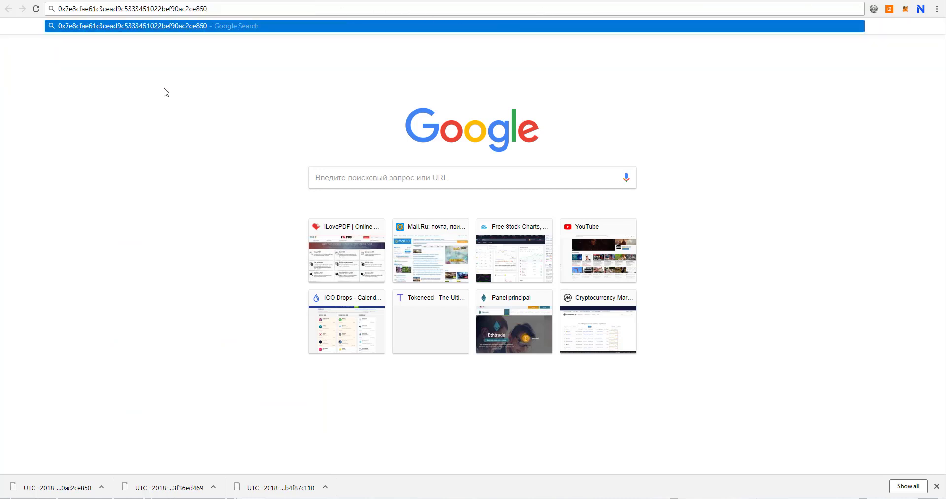
left_click(163, 89)
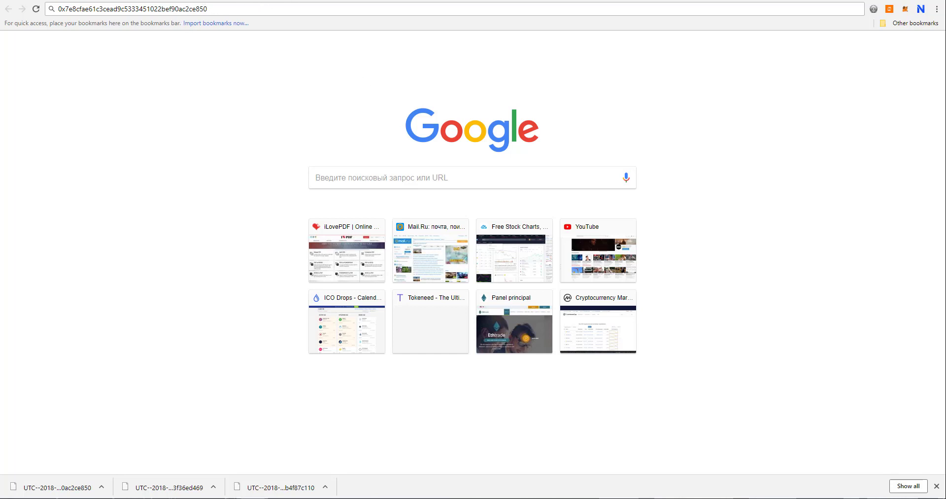
Open the wallet's Etherscan page from the IDEX account details and examine the full wallet address.
key("ctrl+Tab")
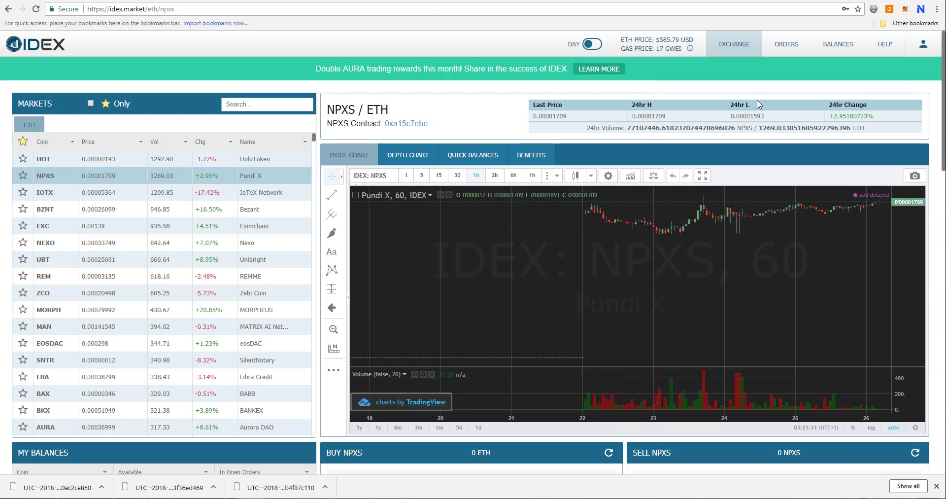
left_click(923, 43)
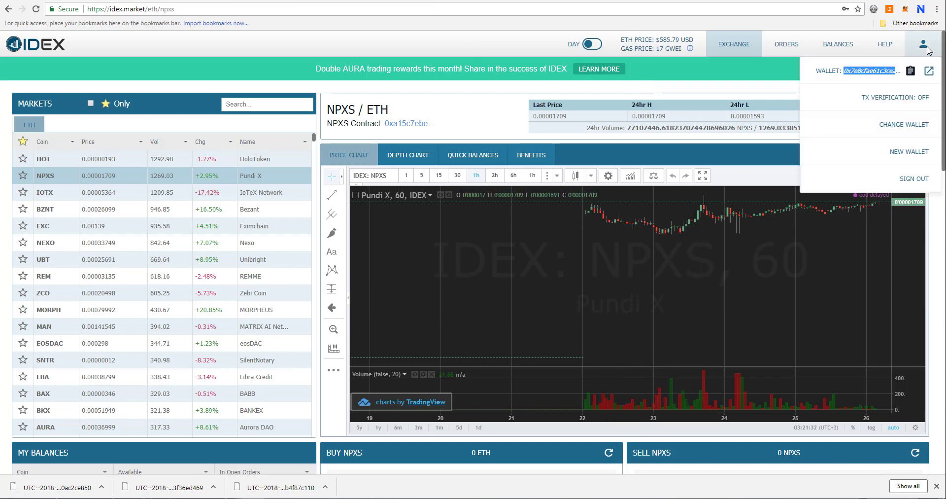
left_click(930, 71)
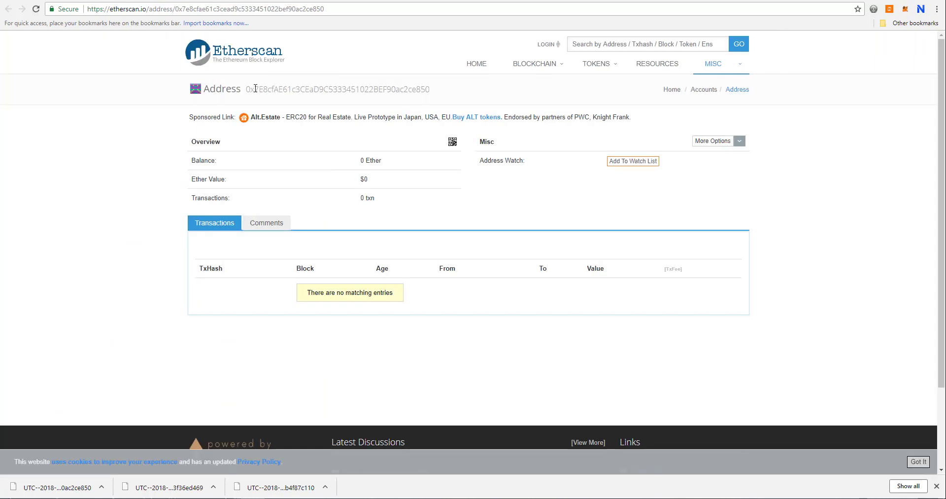
left_click_drag(247, 89, 441, 89)
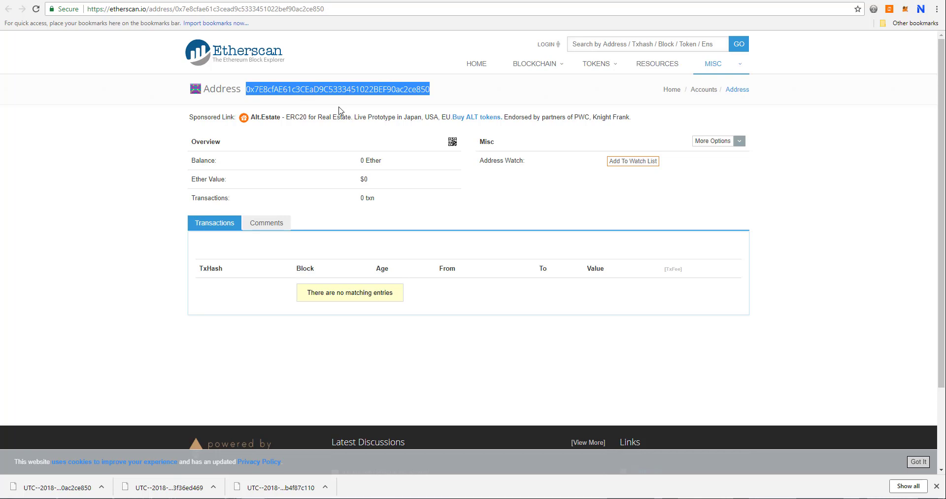
left_click(472, 93)
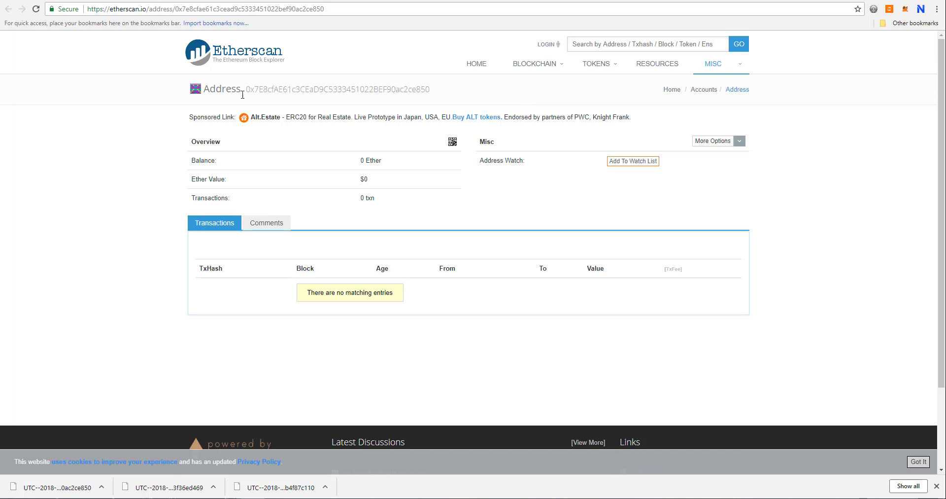
left_click_drag(245, 91, 429, 90)
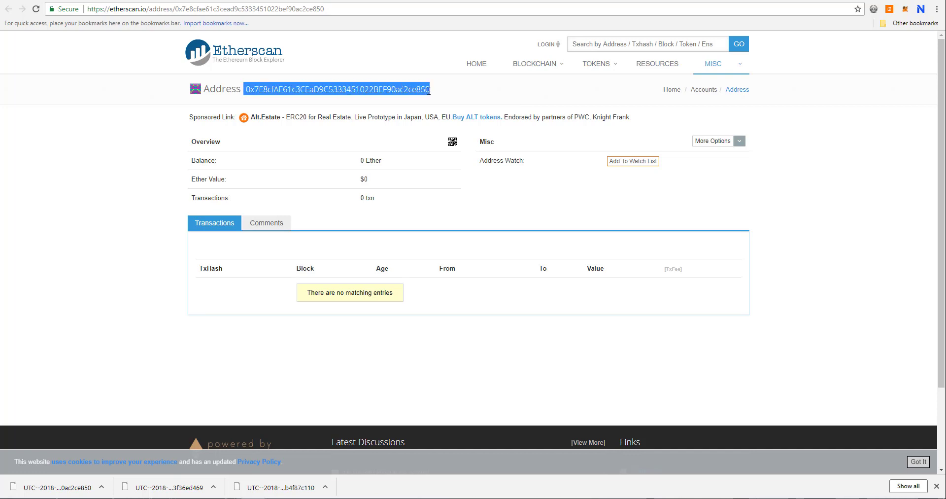
left_click(454, 95)
Return to IDEX, open the full balances page and include assets with zero balances in the list.
left_click(253, 1)
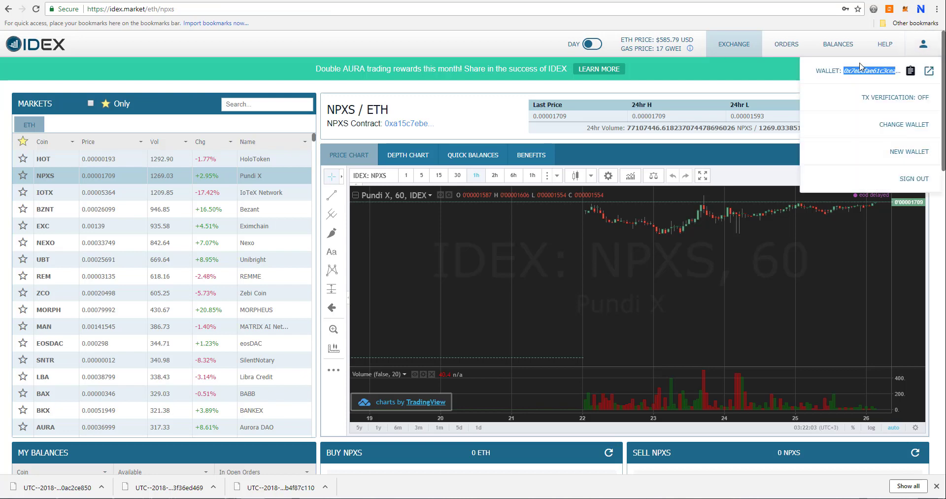
mouse_move(838, 44)
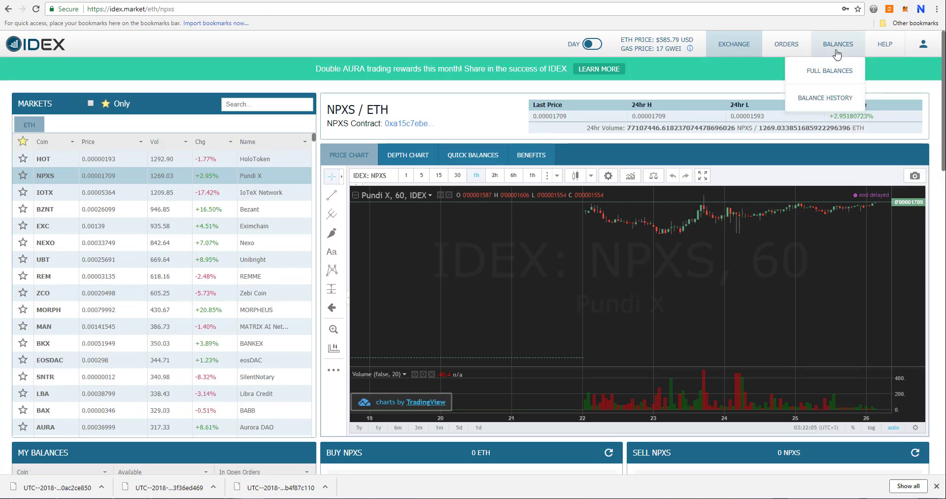
left_click(832, 72)
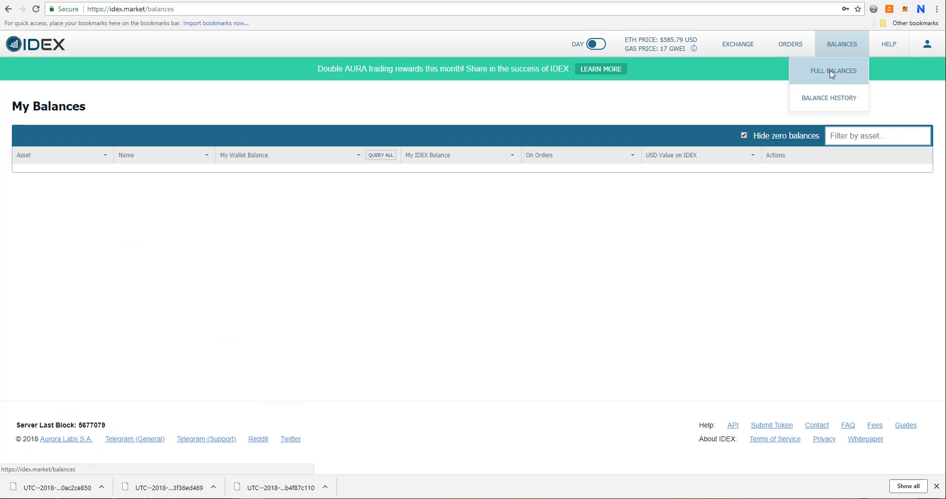
left_click(744, 135)
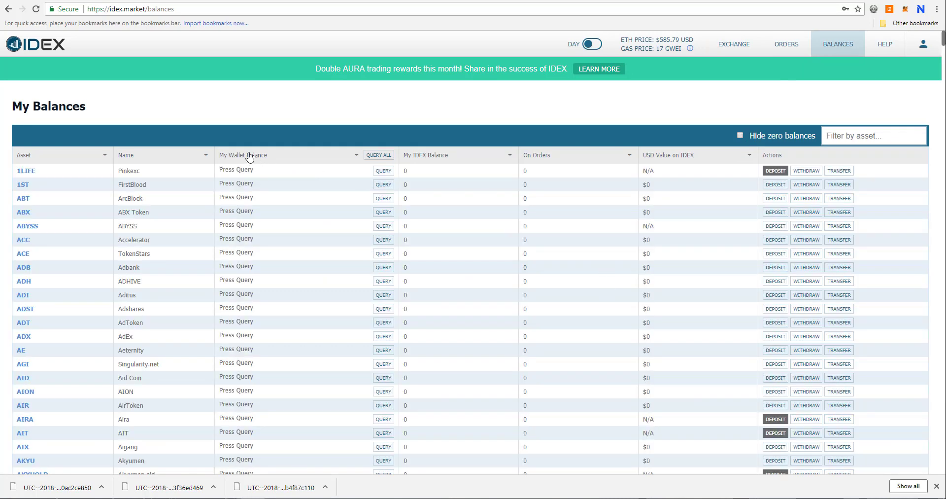
Compare the My Wallet Balance and My IDEX Balance columns, looking across the Accelerator (ACC) and TokenStars (ACE) rows.
left_click_drag(220, 156, 285, 160)
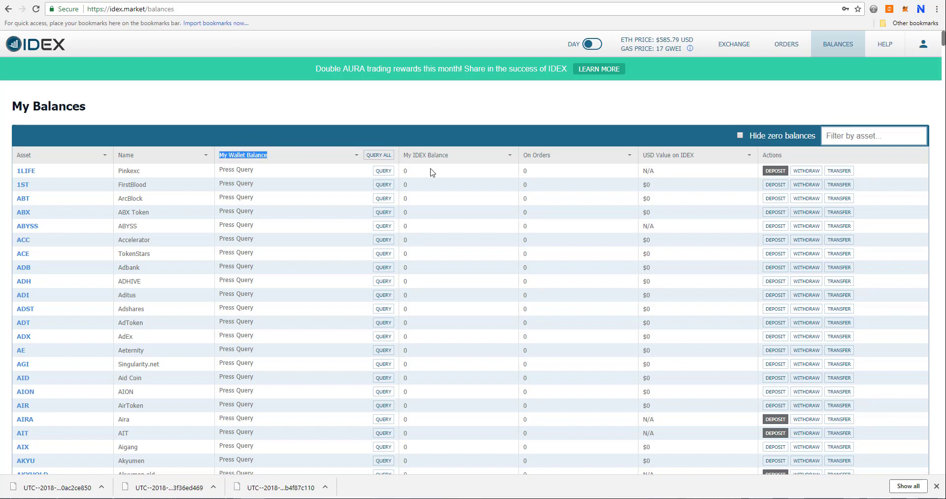
left_click_drag(454, 156, 400, 160)
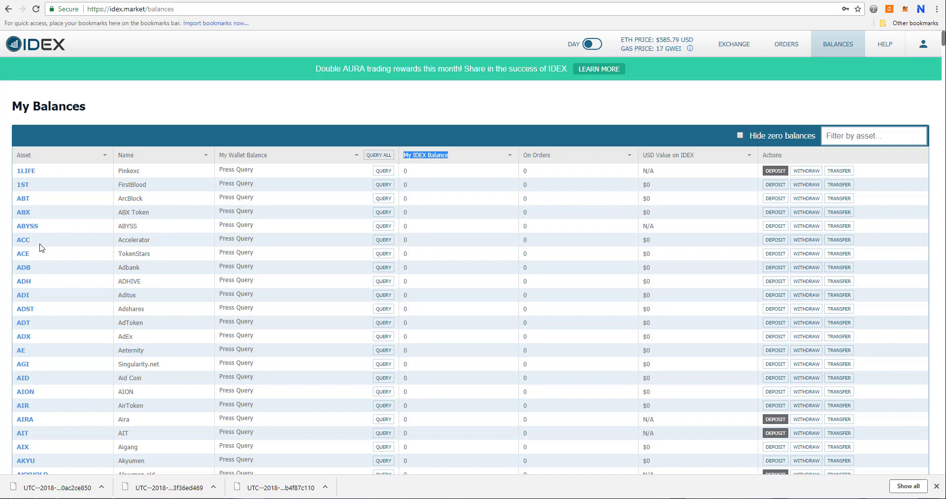
left_click_drag(119, 240, 627, 254)
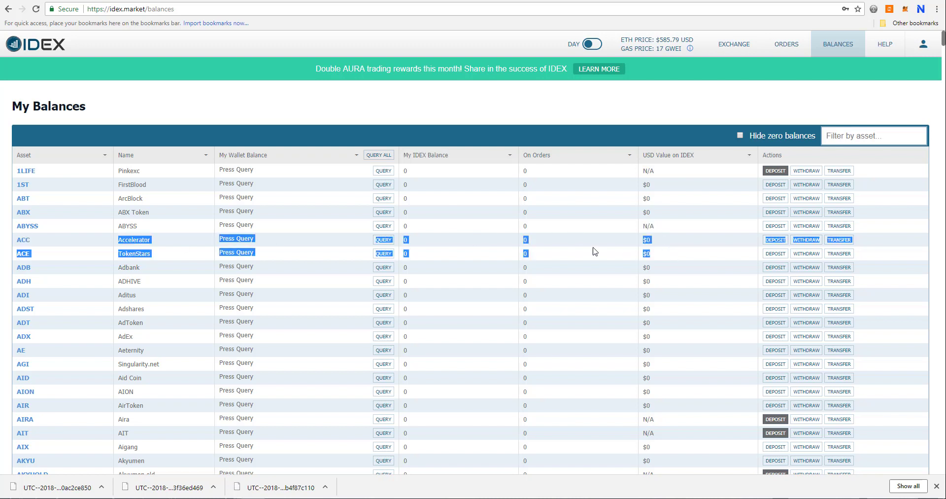
left_click(482, 191)
left_click_drag(403, 155, 463, 158)
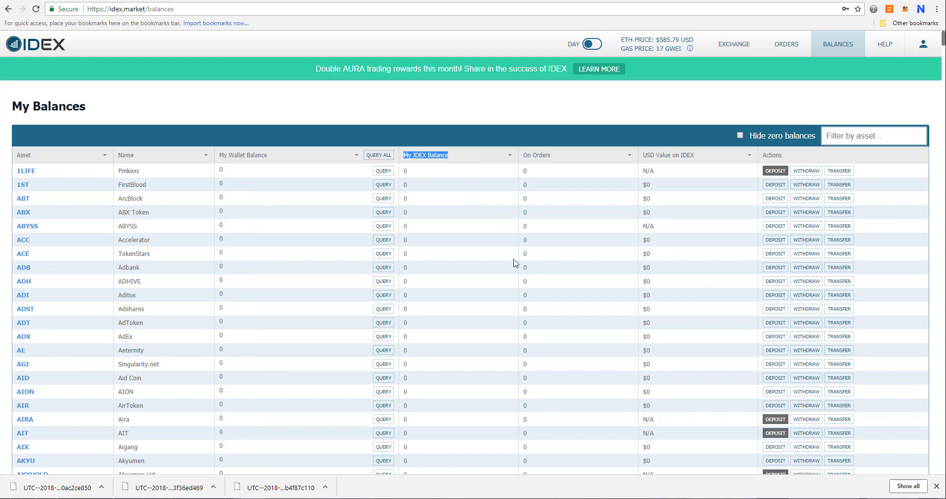
View the deposit form for Accelerator (ACC) and the withdrawal form for FirstBlood (1ST), closing each without submitting.
left_click(776, 240)
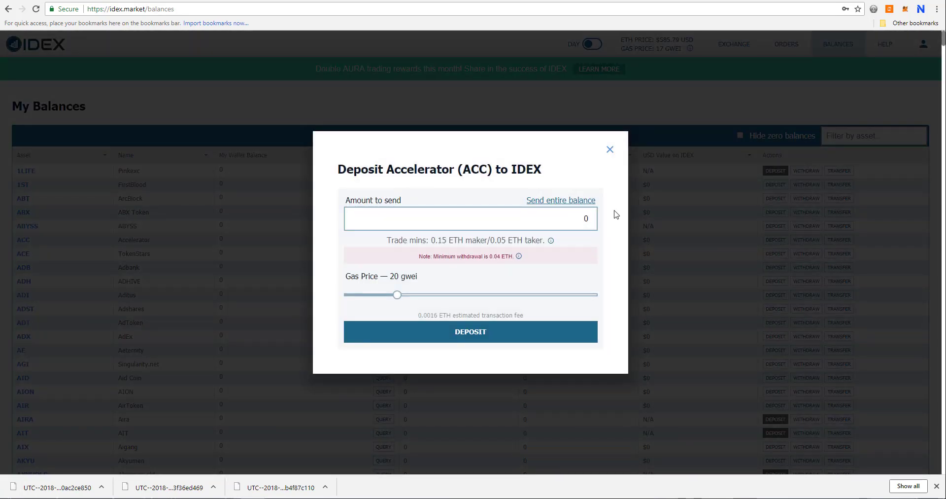
left_click(610, 150)
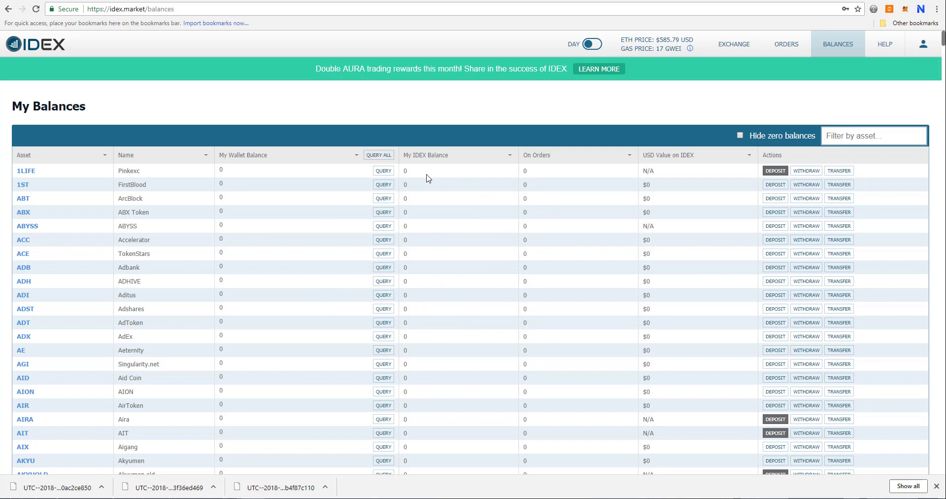
left_click_drag(403, 155, 459, 164)
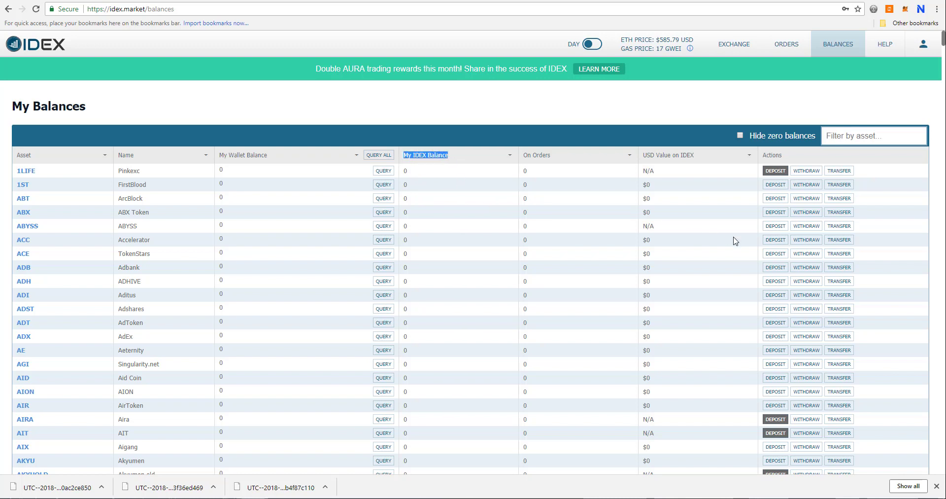
left_click(807, 185)
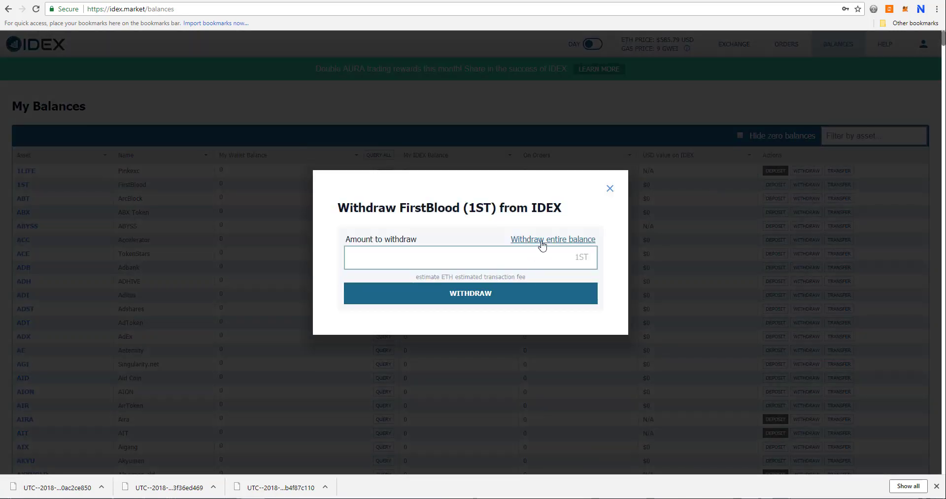
left_click(610, 189)
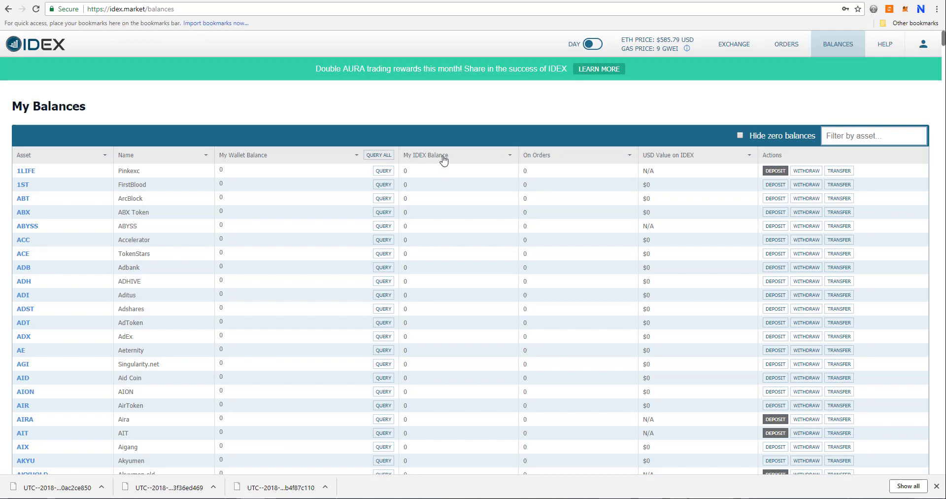
Review the wallet and IDEX balance columns and view the FirstBlood (1ST) transfer form, closing it without submitting.
left_click_drag(220, 156, 279, 166)
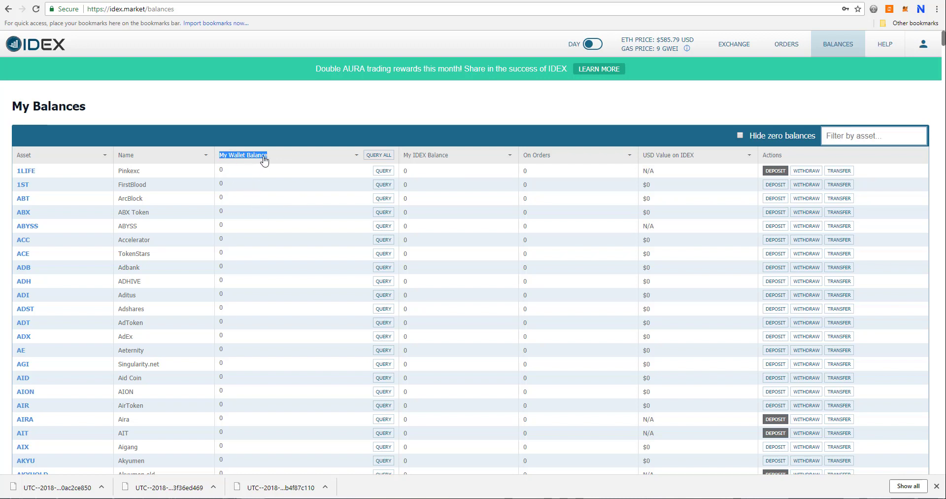
left_click(450, 162)
left_click_drag(403, 156, 463, 160)
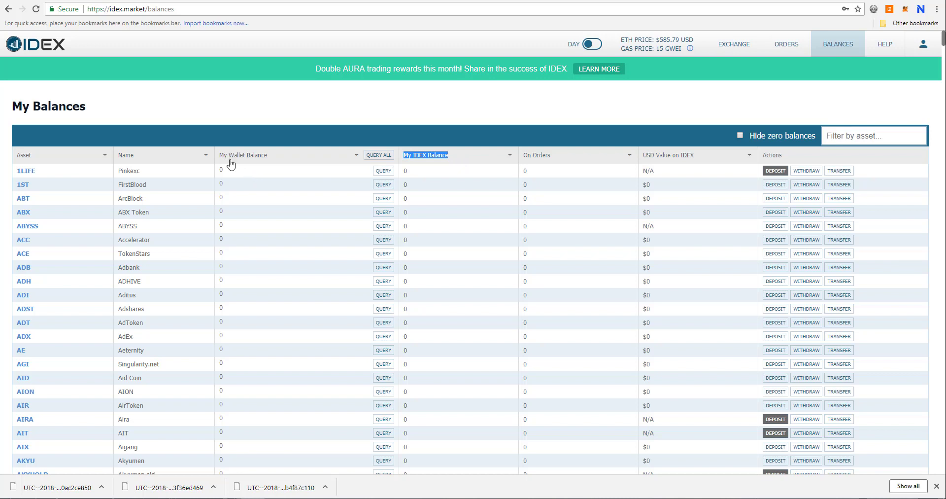
left_click_drag(276, 157, 220, 162)
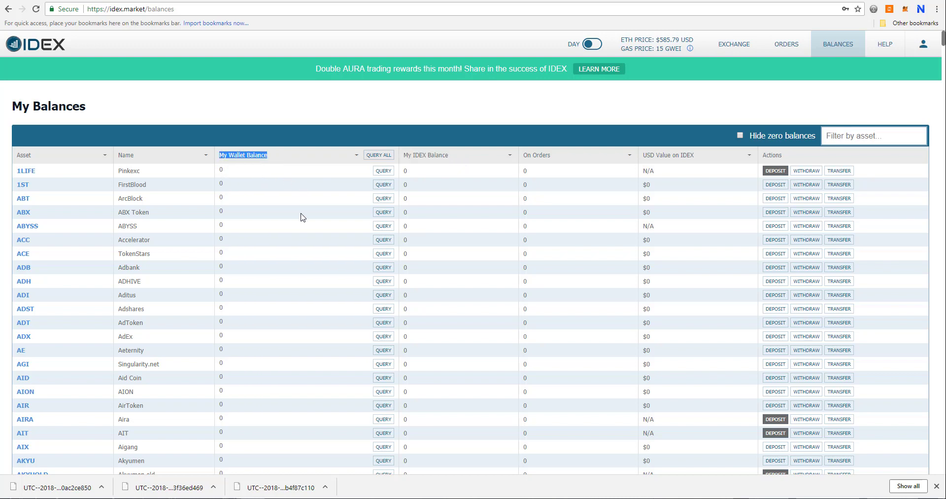
left_click(839, 185)
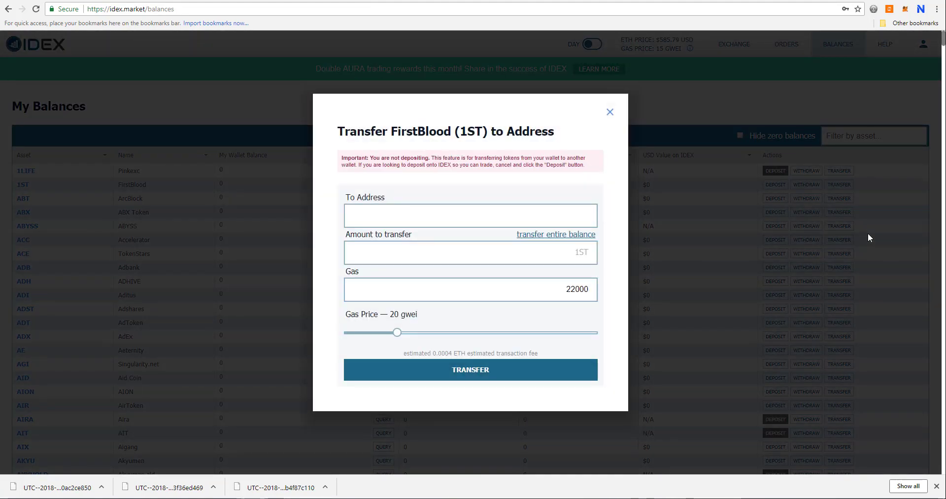
left_click(610, 112)
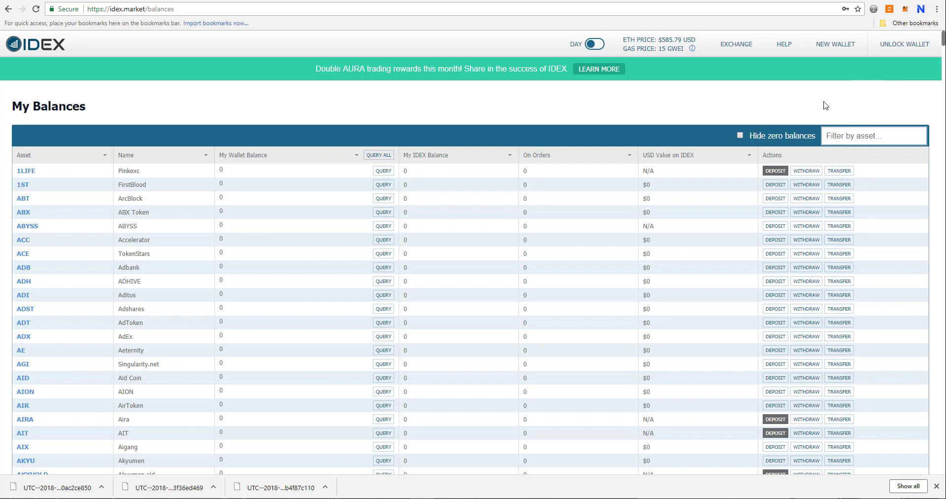
Unlock the IDEX wallet with its keystore file, entering the wallet password.
left_click(904, 49)
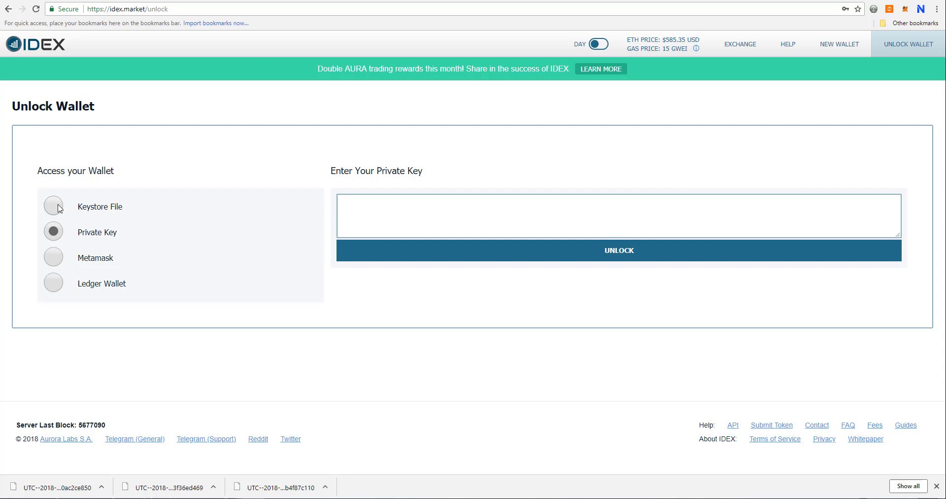
left_click(58, 208)
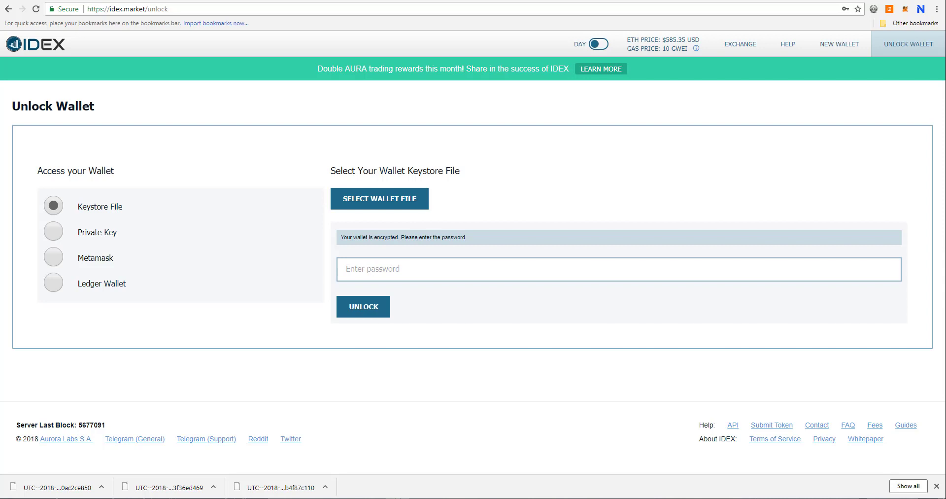
key("ctrl+v")
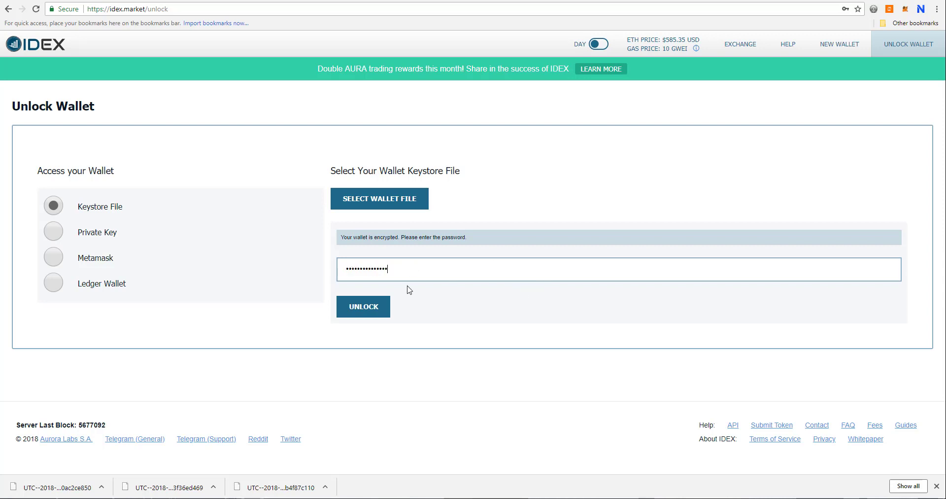
left_click(362, 307)
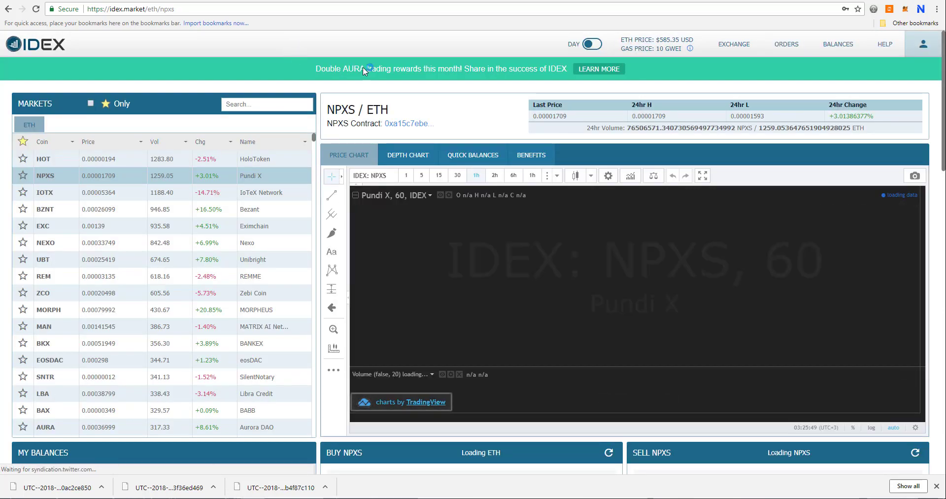
Open the unlocked wallet's address on Etherscan and look through its list of token balances.
left_click(925, 52)
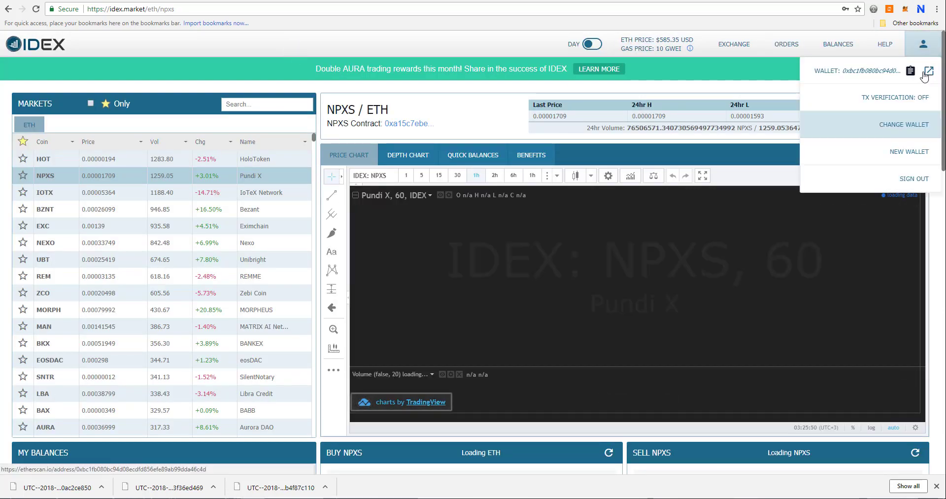
left_click(930, 71)
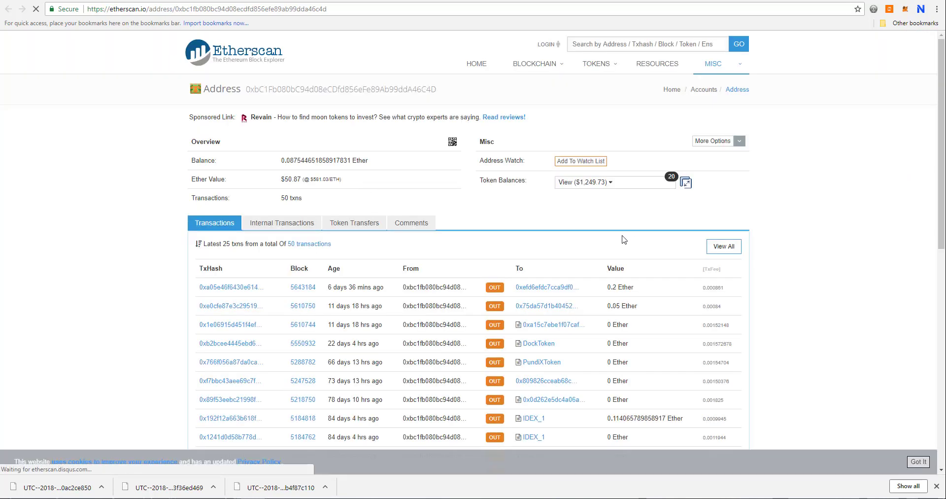
left_click(645, 186)
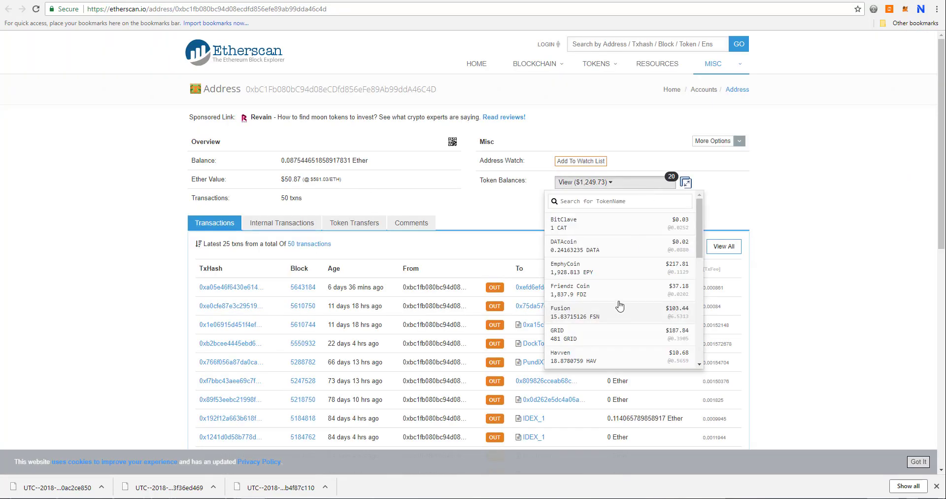
scroll(624, 259, "down", 5)
scroll(630, 314, "up", 5)
Return to IDEX, open the full balances page and hide assets with zero balances.
left_click(243, 2)
mouse_move(840, 44)
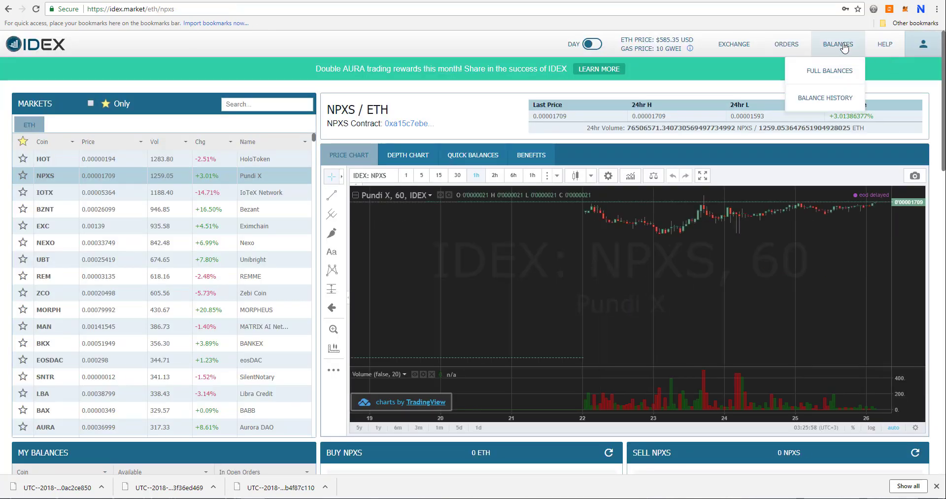
left_click(822, 74)
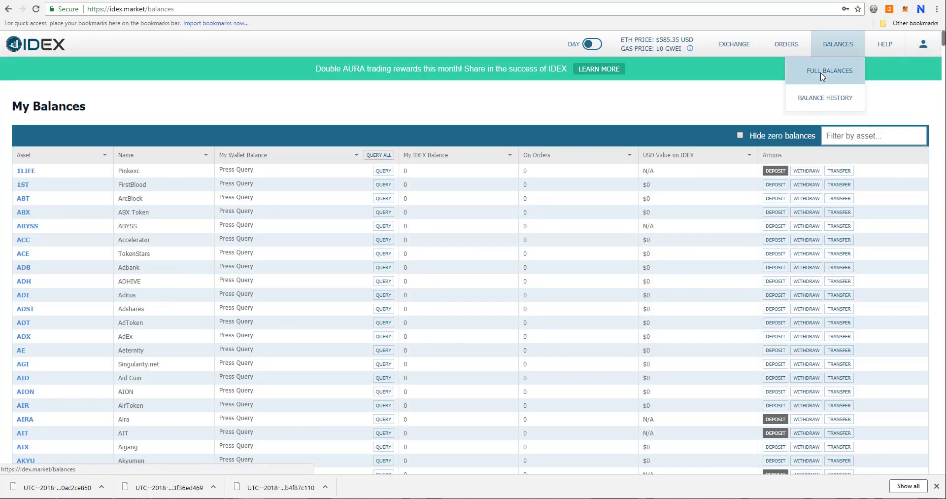
left_click(740, 136)
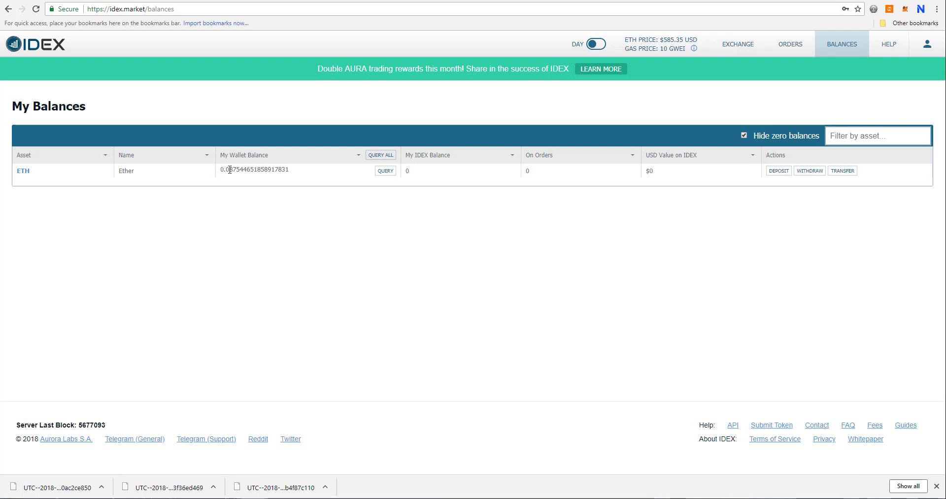
Examine the Ether (ETH) row's wallet balance and compare it with the My IDEX Balance column.
left_click_drag(222, 170, 301, 173)
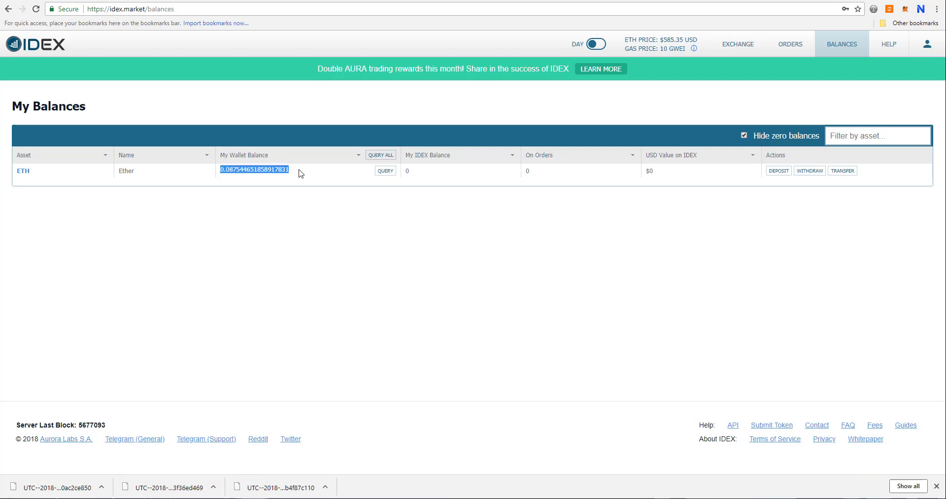
left_click(270, 212)
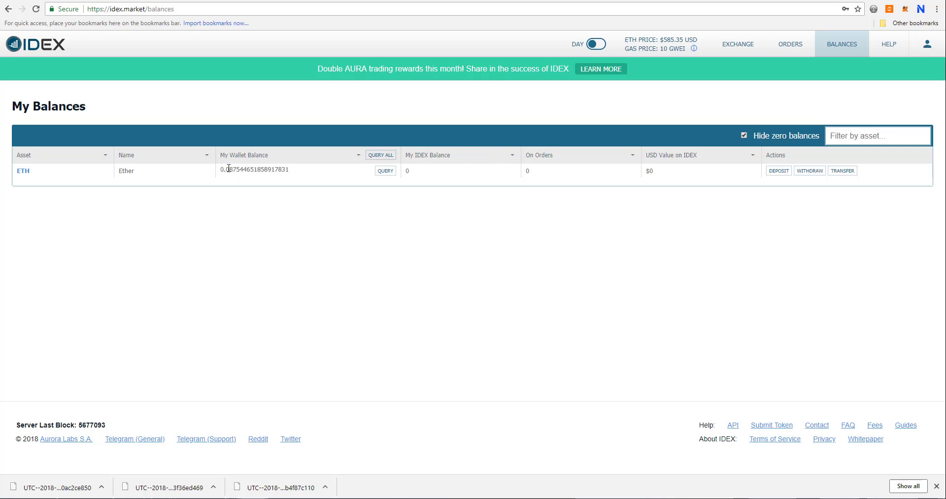
left_click_drag(221, 169, 284, 169)
left_click_drag(456, 160, 407, 163)
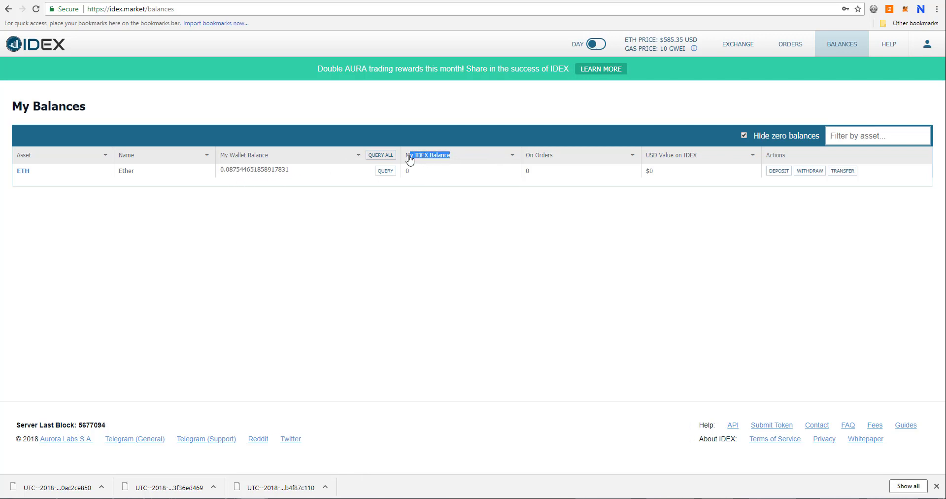
Open the exchange page and check the ETH available for buying NPXS.
left_click(744, 47)
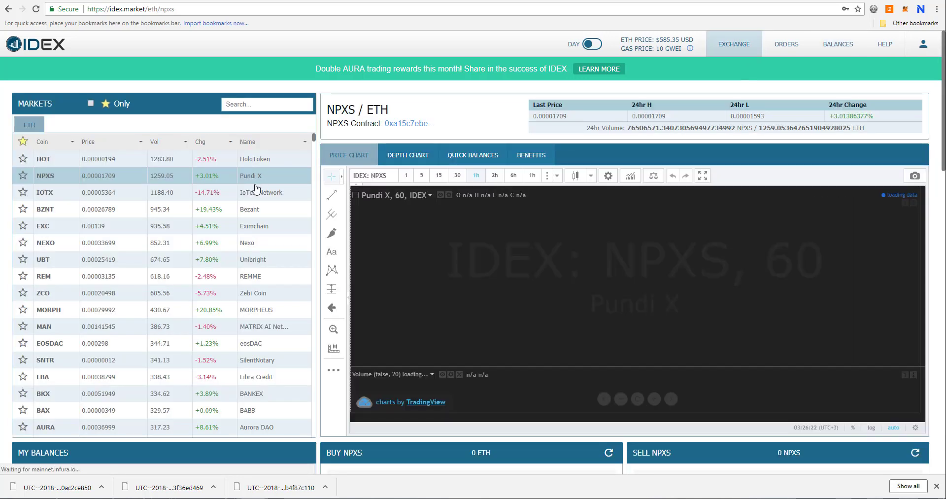
scroll(785, 211, "down", 5)
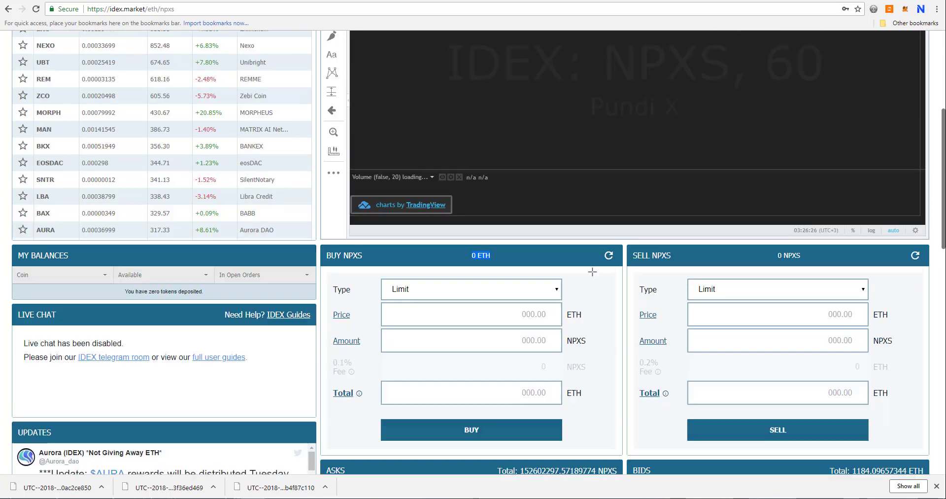
scroll(591, 269, "up", 5)
Reopen the full balances page and examine the My Wallet Balance and My IDEX Balance columns.
mouse_move(838, 47)
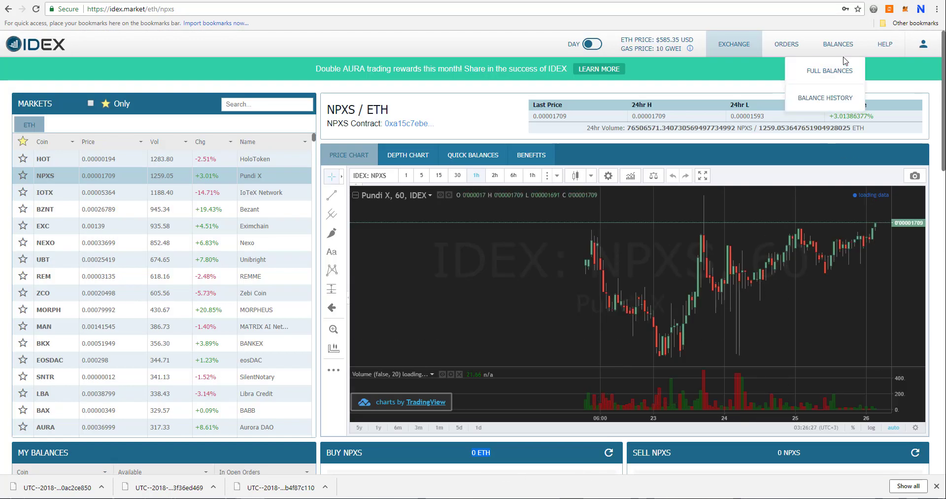
left_click(826, 74)
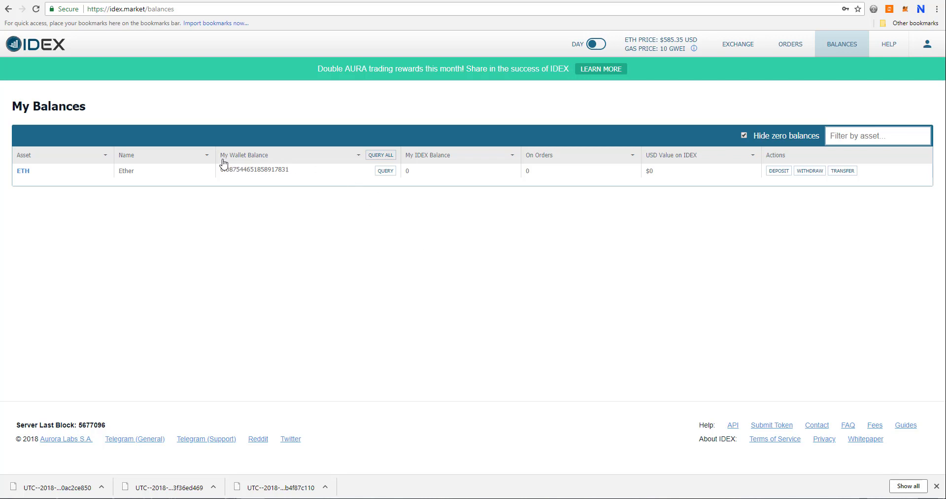
left_click_drag(221, 156, 269, 155)
left_click_drag(405, 154, 456, 151)
View the Ether (ETH) deposit form, and fill the Friendz Coin (FDZ) deposit form with the entire balance, closing both without submitting.
left_click(777, 171)
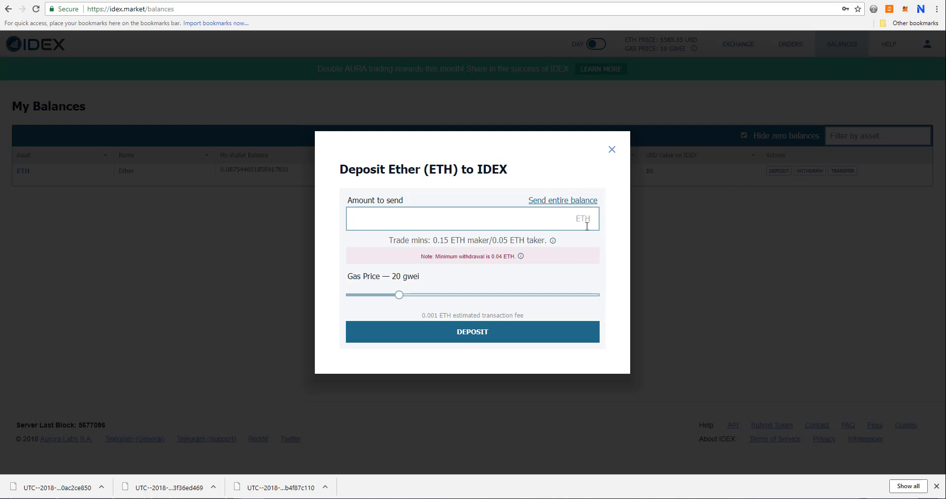
left_click(612, 150)
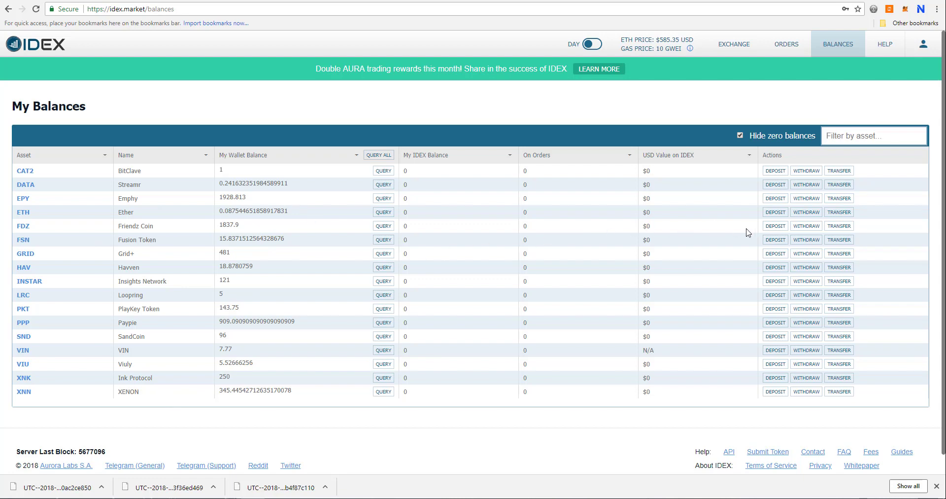
left_click(775, 225)
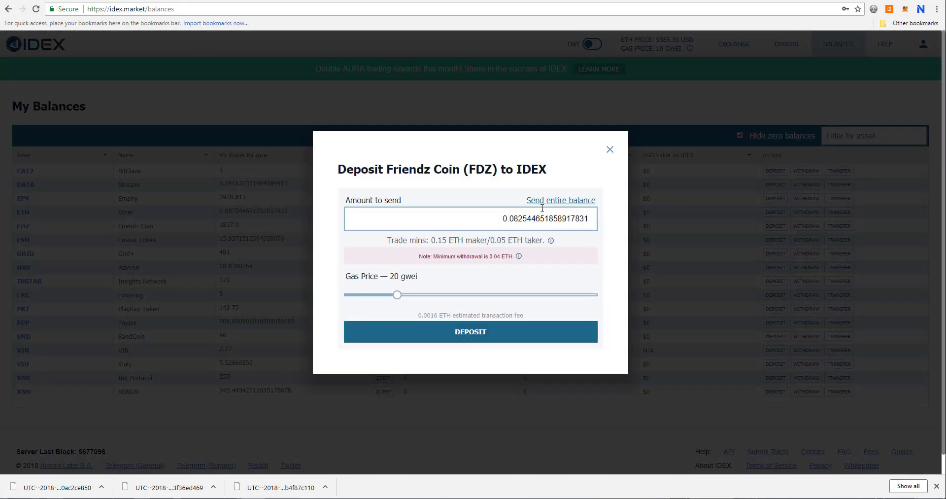
left_click(555, 201)
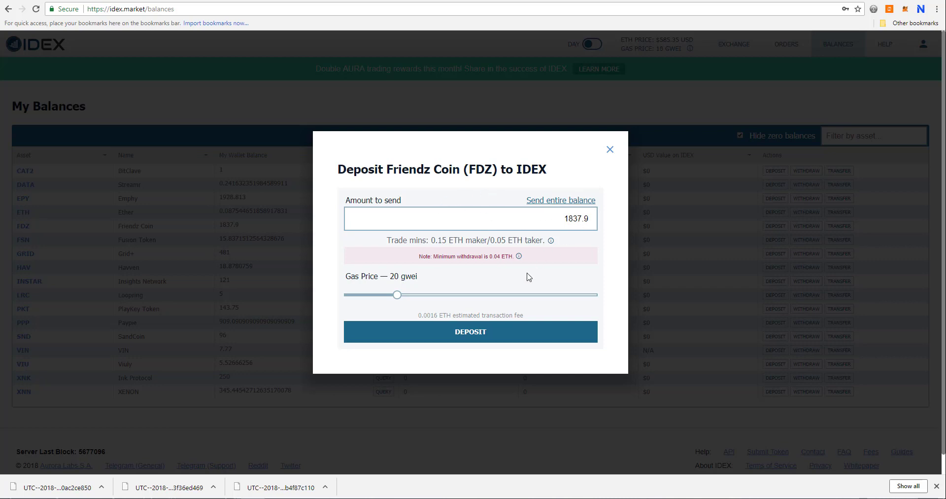
left_click(610, 150)
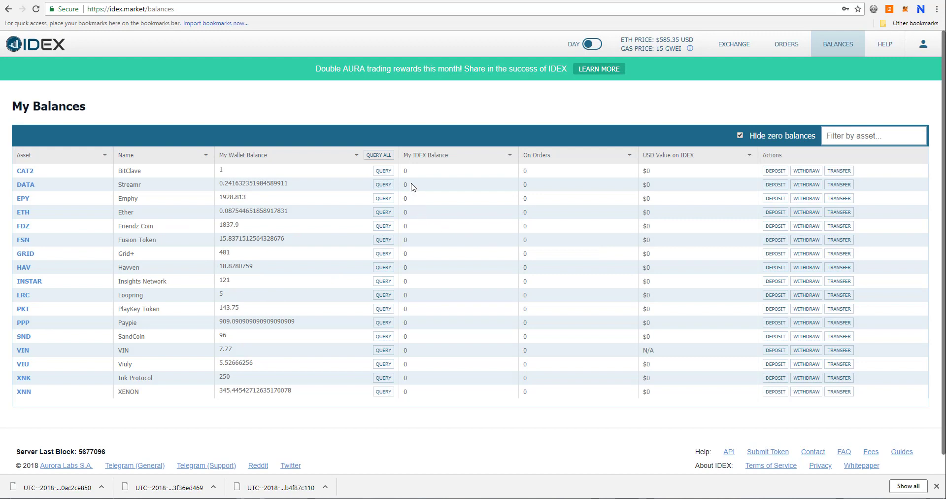
Compare the tokens' amounts in the My IDEX Balance column with those in the My Wallet Balance column.
left_click_drag(402, 155, 464, 156)
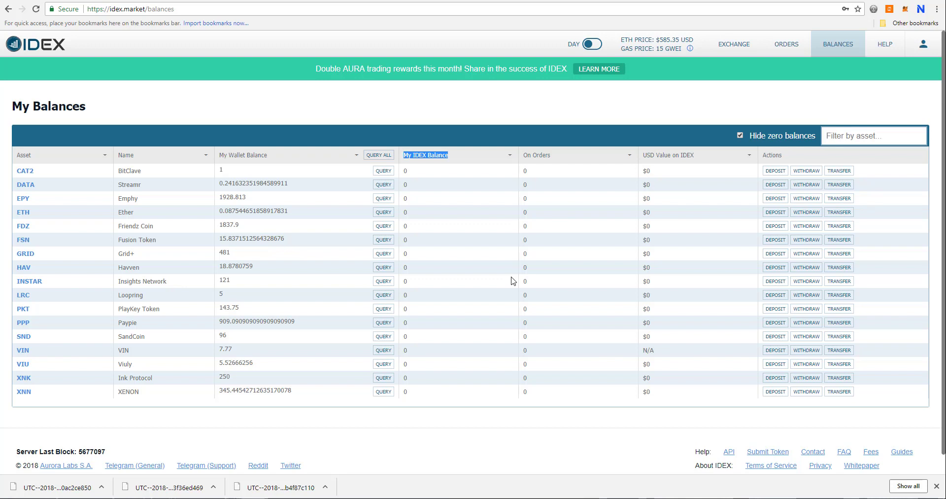
left_click(385, 155)
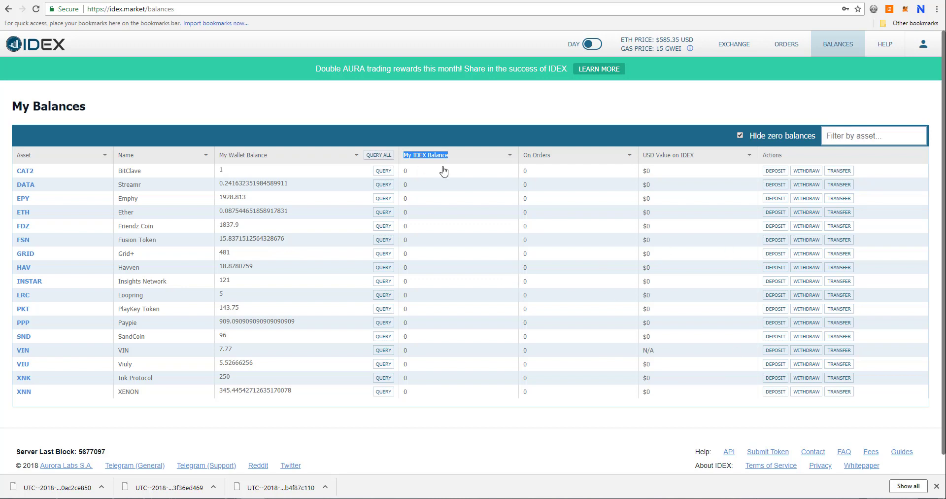
left_click_drag(405, 169, 418, 238)
left_click_drag(403, 157, 458, 160)
left_click_drag(274, 157, 222, 161)
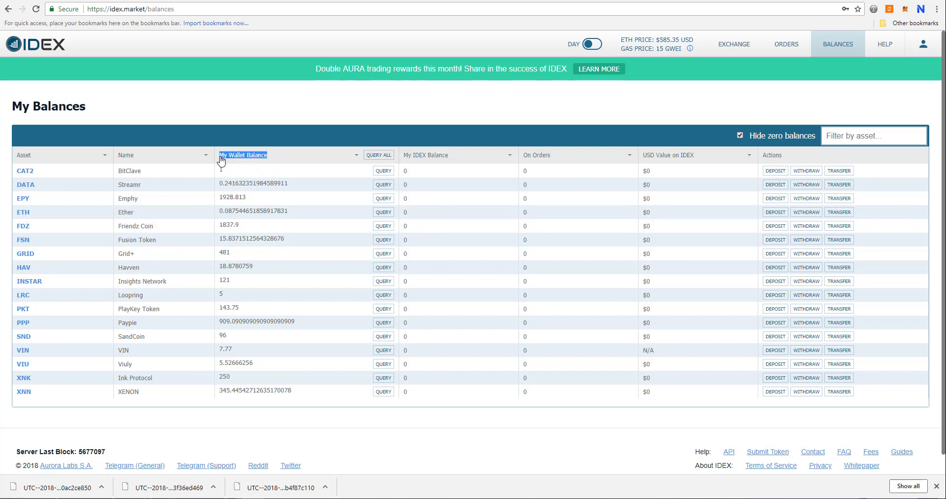
View the withdrawal and transfer forms for BitClave (CAT2), closing each without submitting, and go back to the exchange page.
left_click(810, 172)
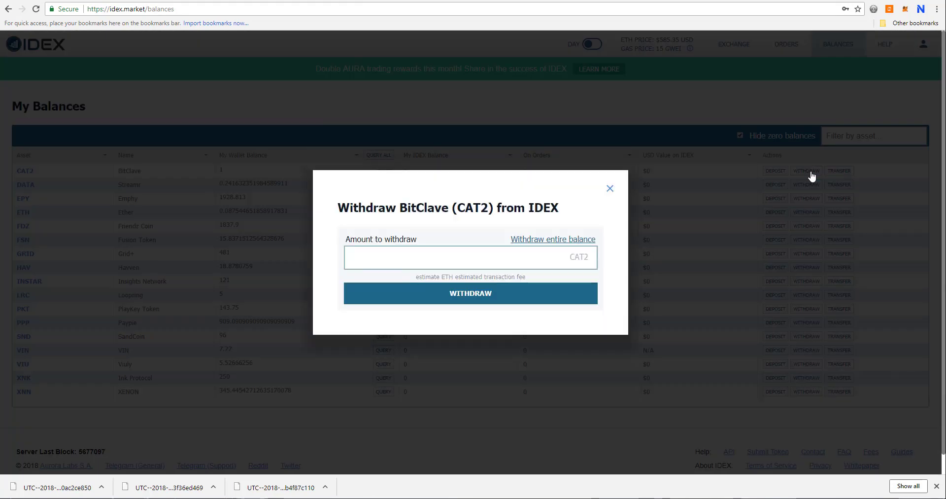
left_click(610, 188)
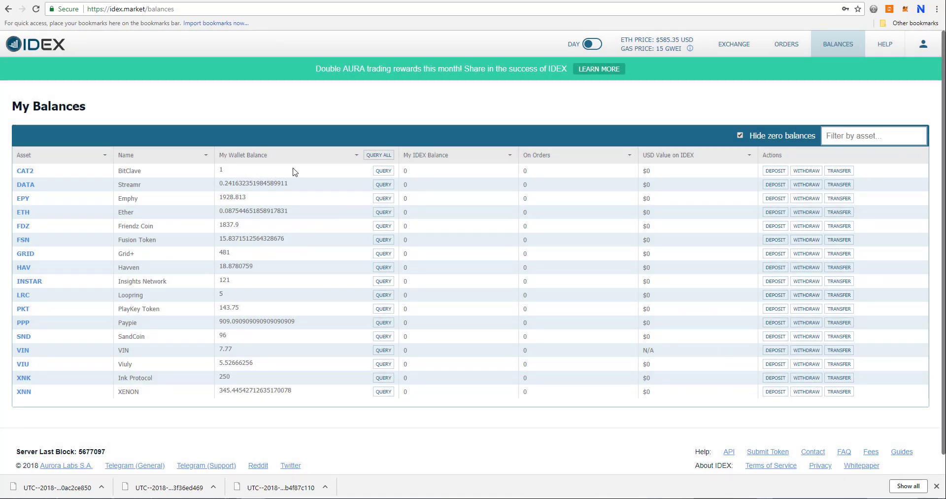
left_click_drag(219, 156, 281, 167)
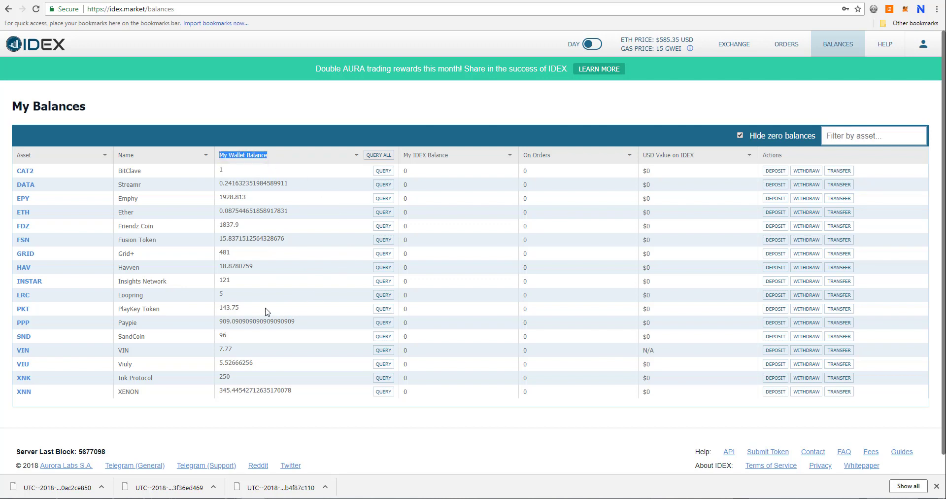
left_click(839, 170)
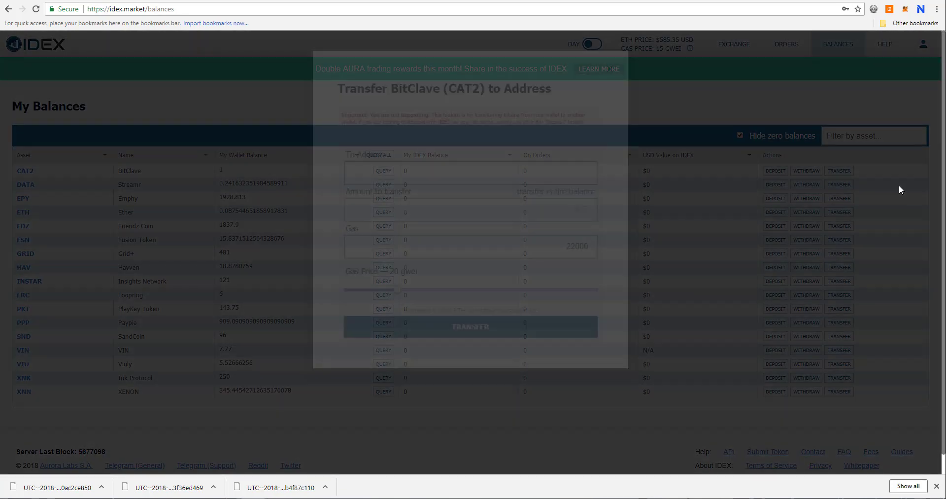
left_click(610, 112)
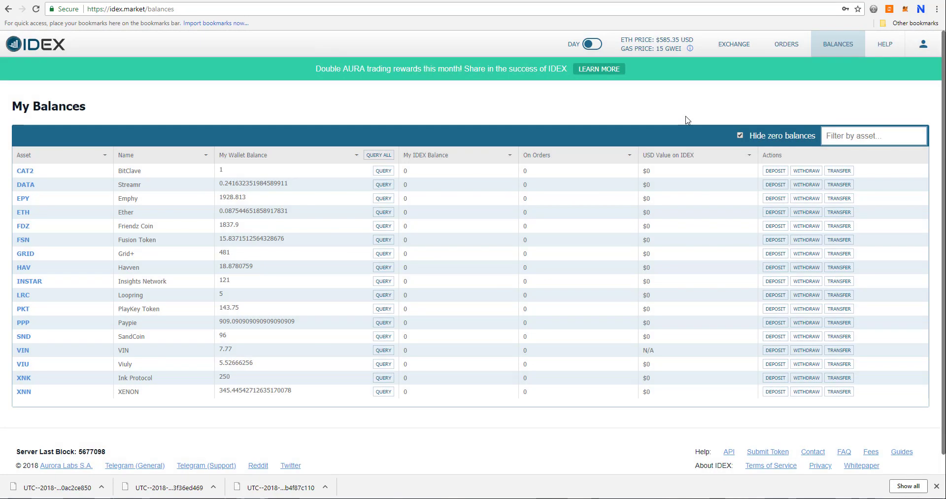
left_click(733, 45)
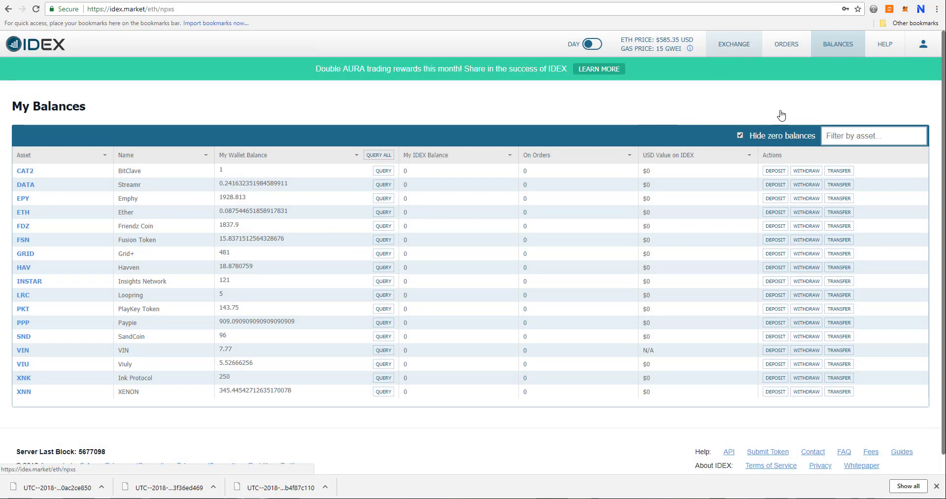